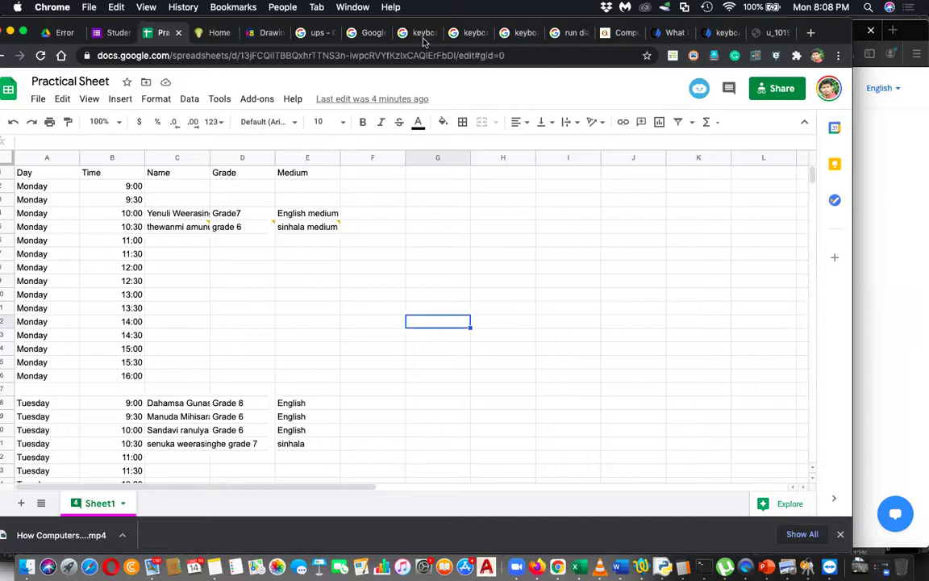
Review the Practical Sheet's Monday to Saturday time slots, checking the Name, Grade and Medium columns for filled and free slots
click(184, 294)
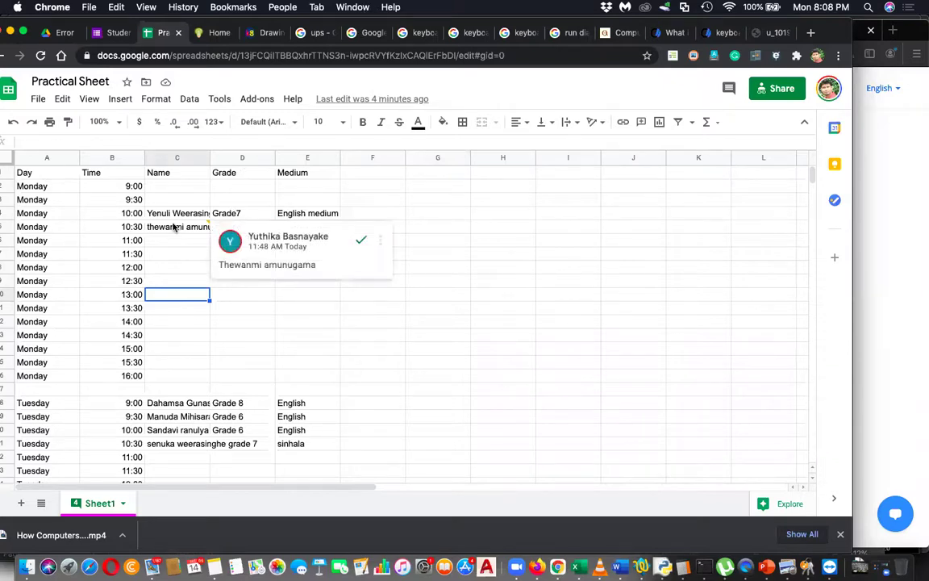
click(155, 282)
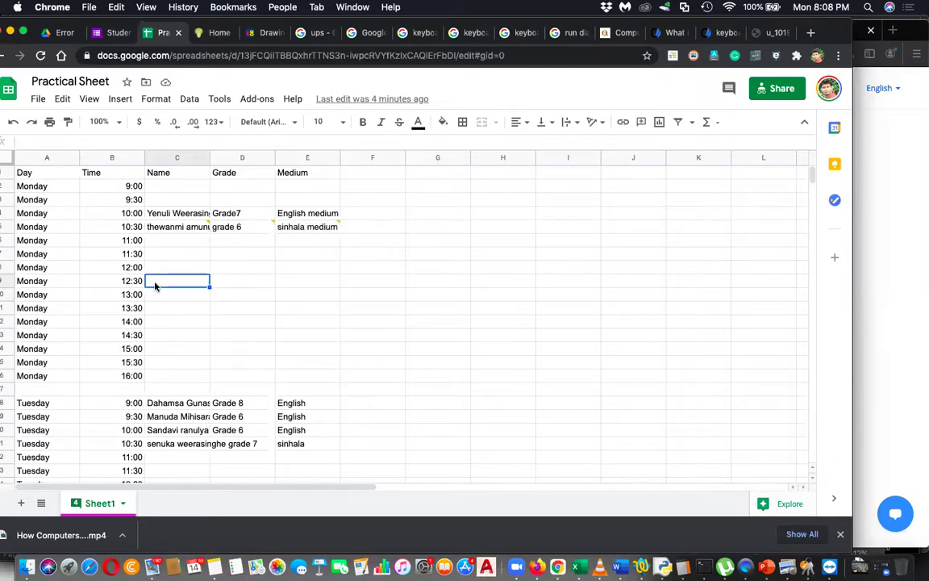
click(179, 313)
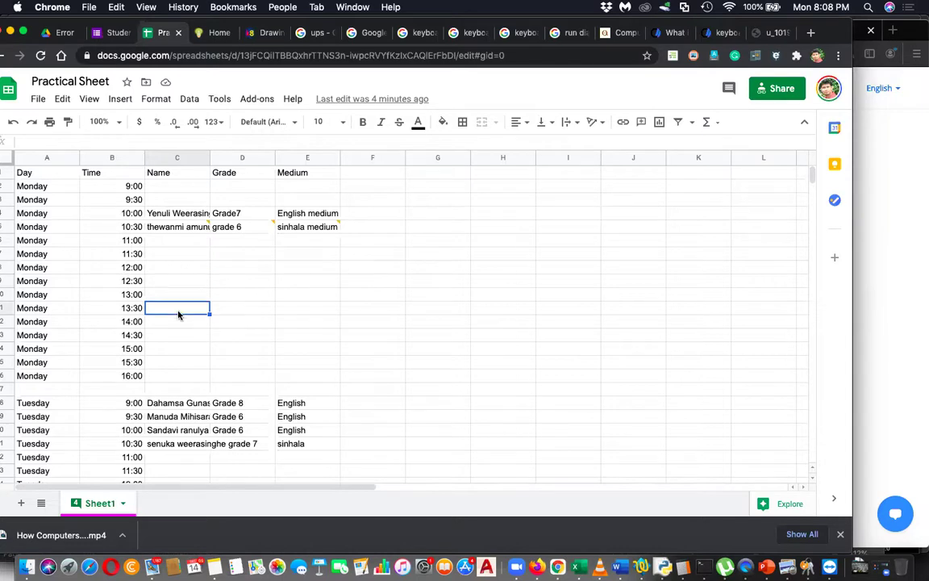
click(180, 321)
scroll(159, 342, down, 15)
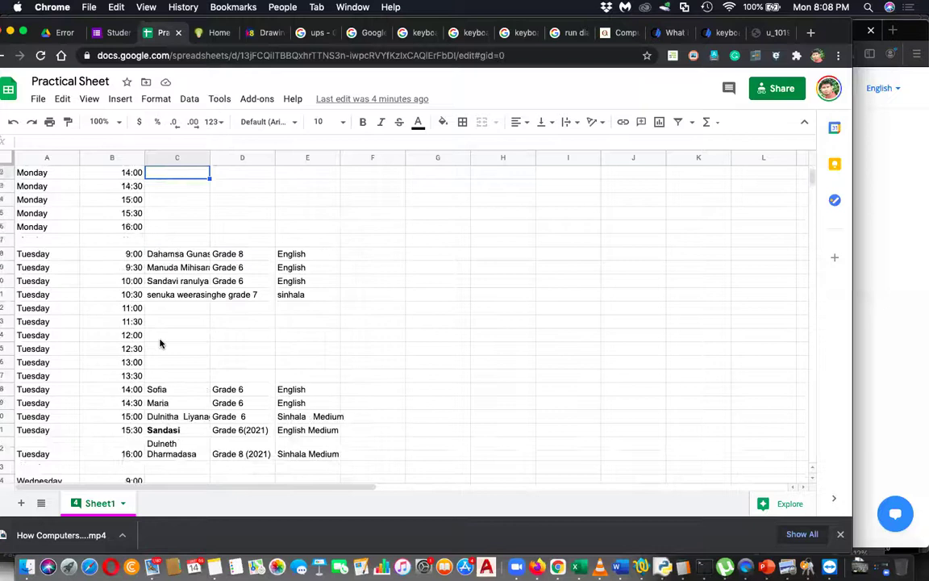
scroll(160, 342, down, 20)
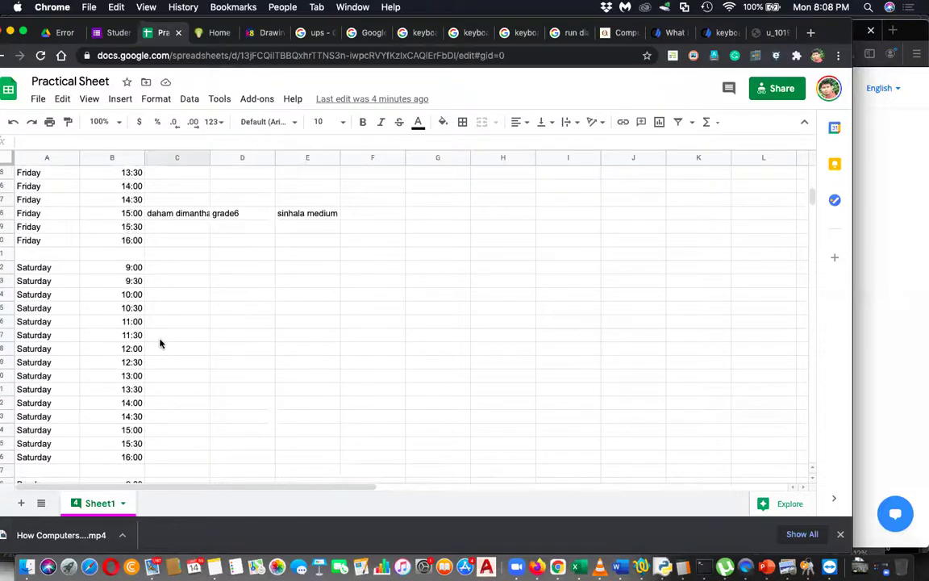
scroll(160, 342, up, 8)
scroll(159, 342, down, 1)
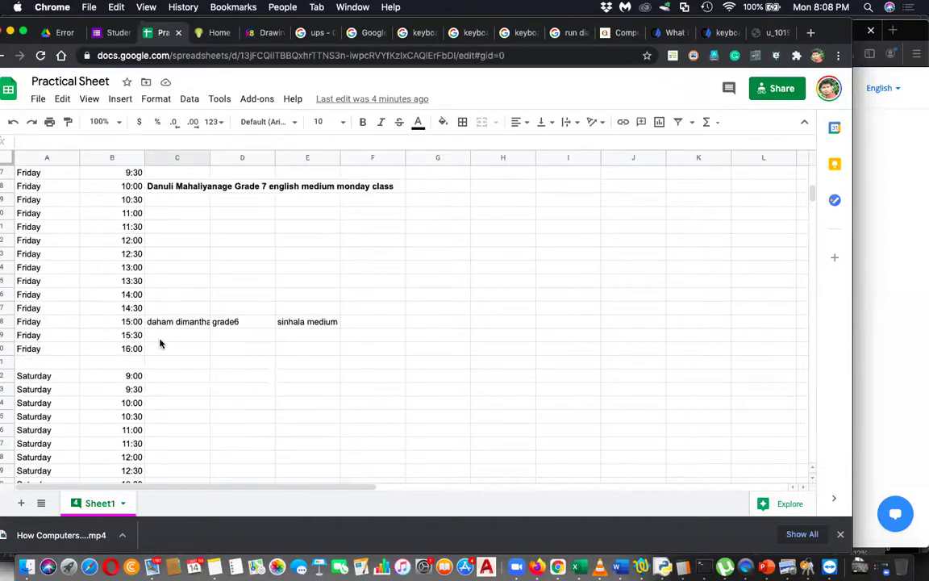
scroll(132, 383, down, 2)
scroll(132, 384, down, 3)
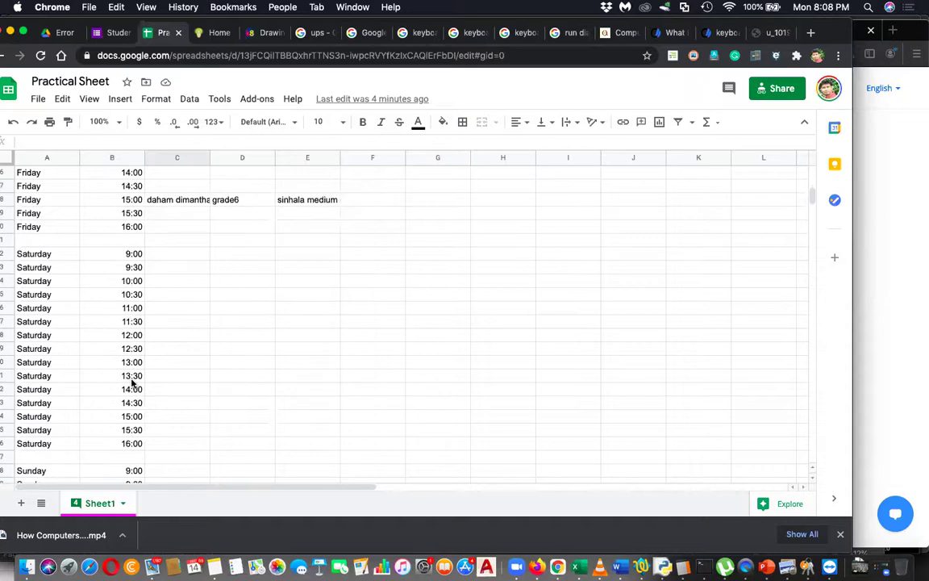
click(182, 392)
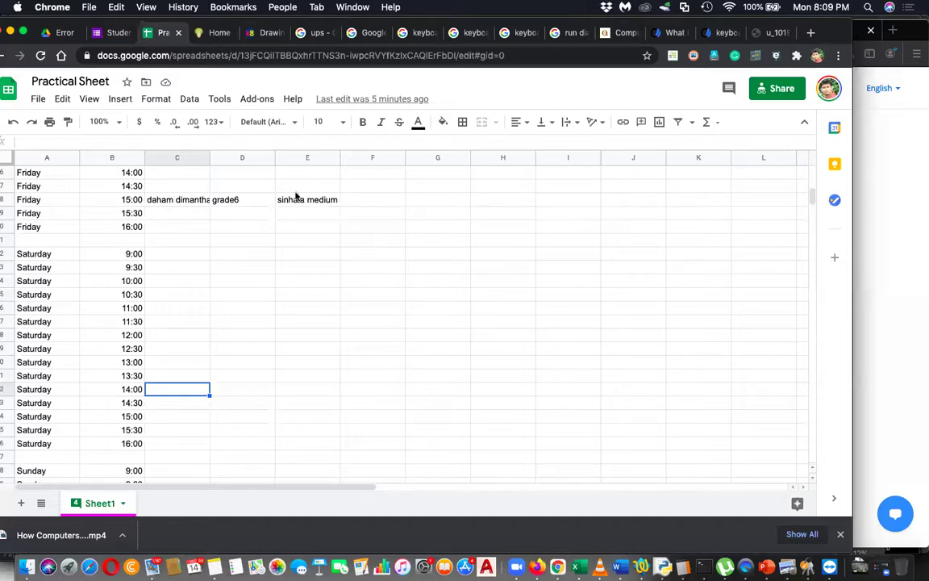
Switch to Firefox and view the full class list and sheet link of the Practical Allocation post in Edmodo
drag(839, 26, 874, 30)
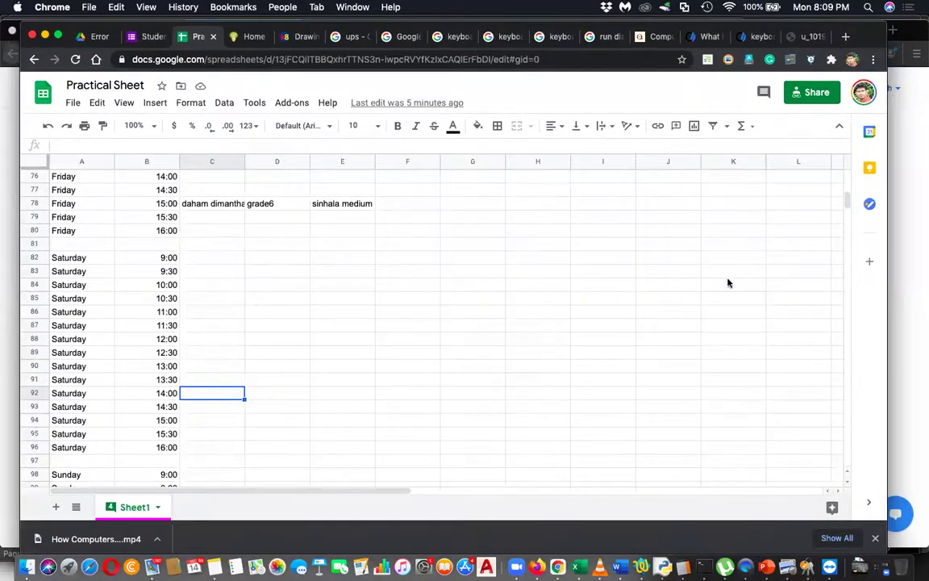
click(537, 567)
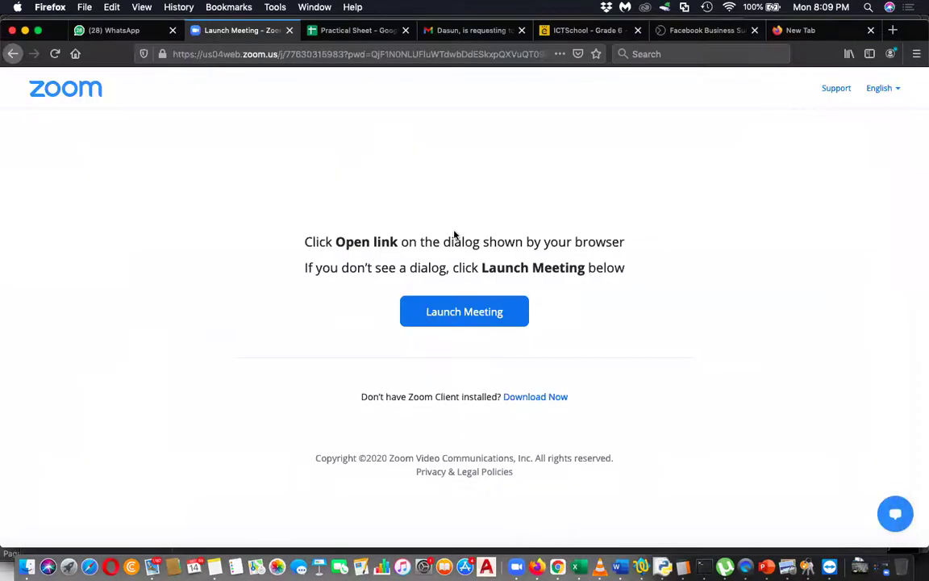
click(534, 29)
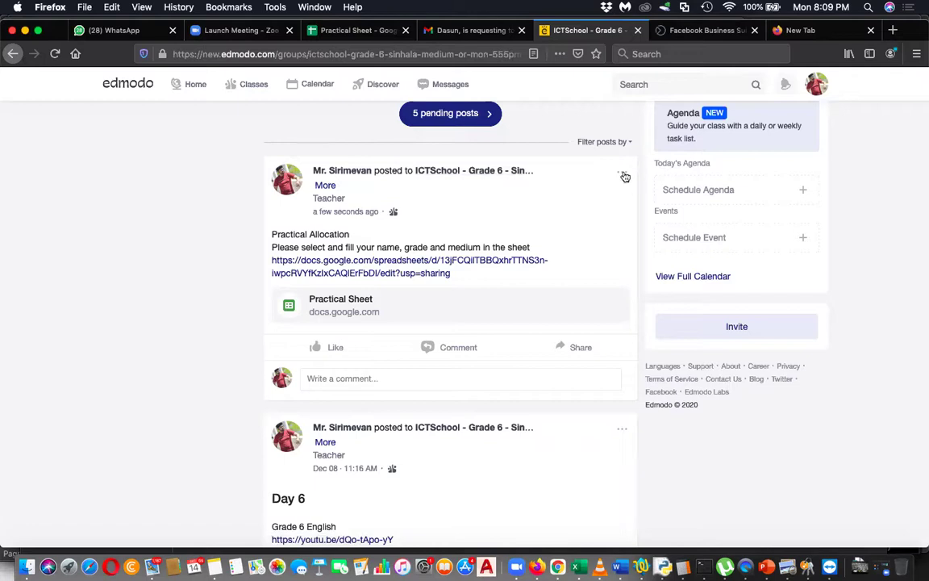
click(326, 184)
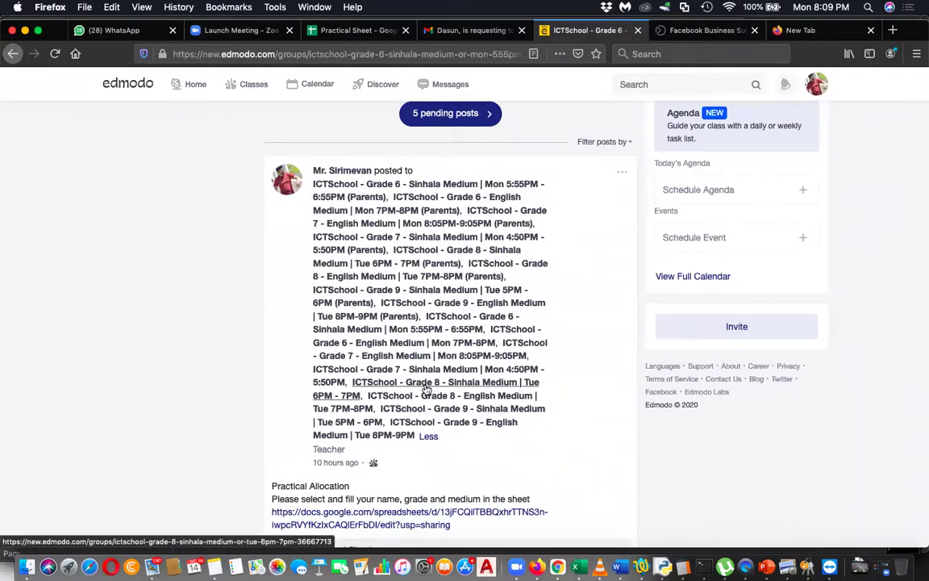
scroll(424, 384, down, 3)
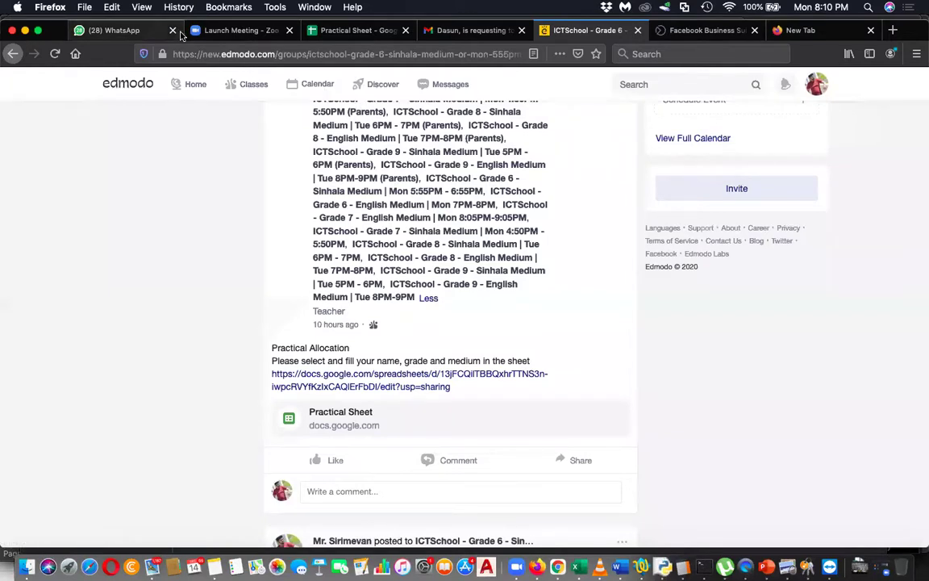
Bring up the Practical Sheet in Firefox and dismiss the expired access notice
click(244, 30)
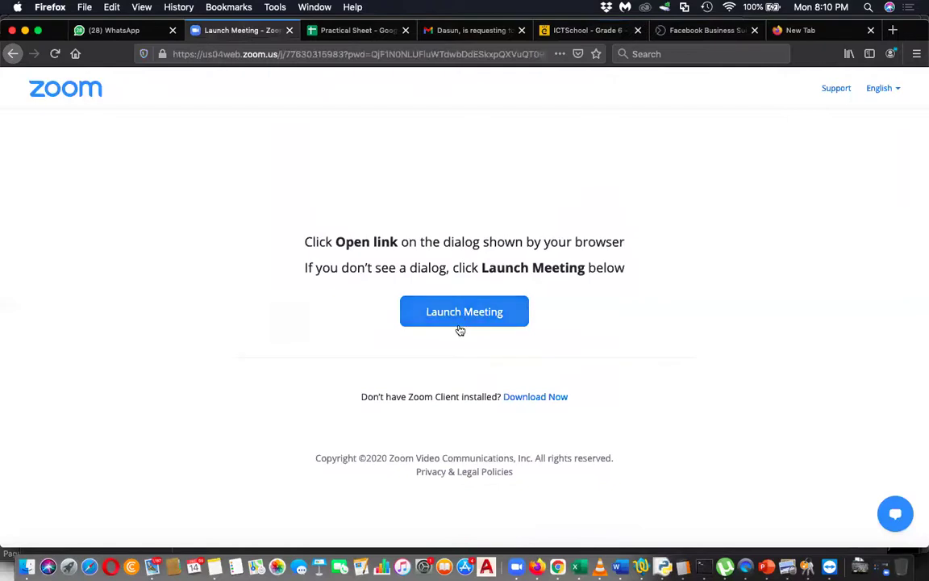
click(357, 30)
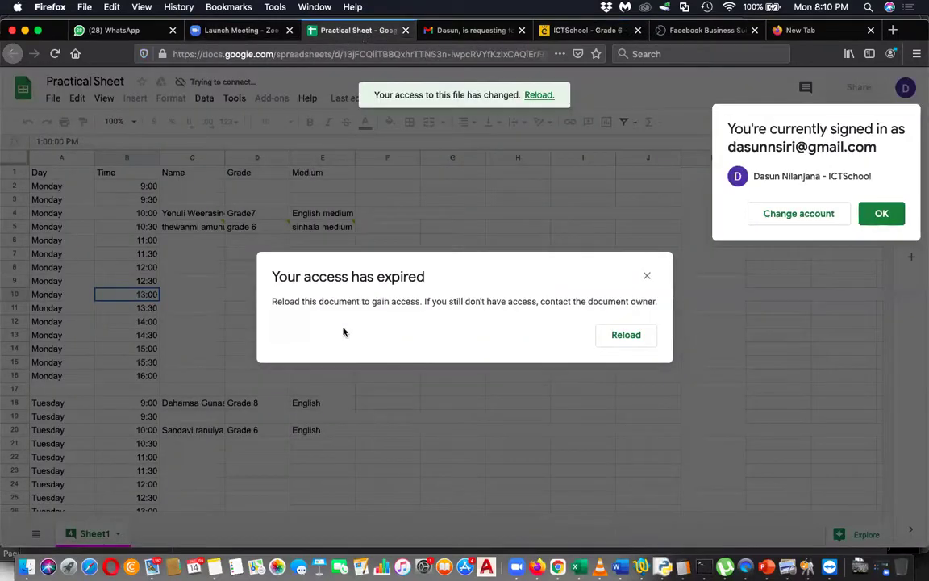
click(645, 274)
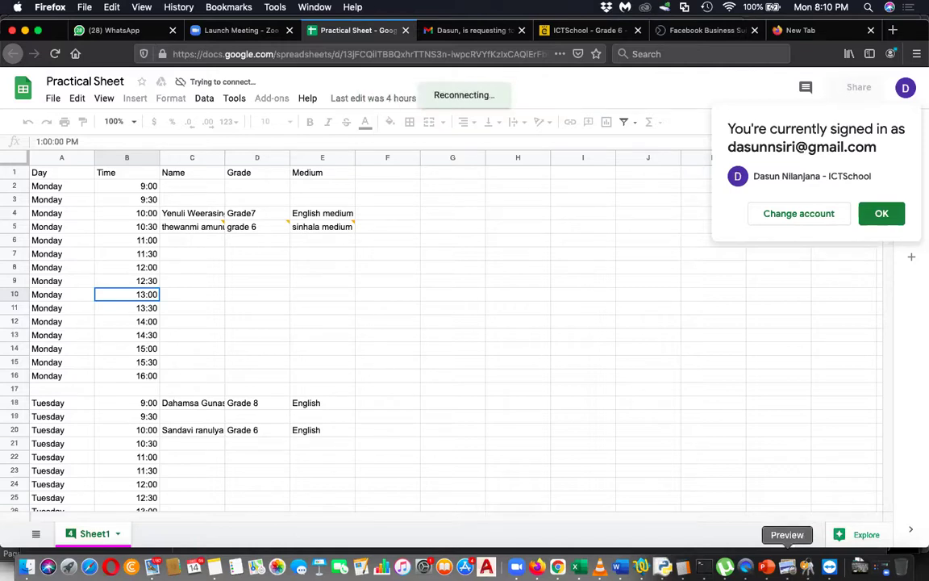
Close the grade 6 reading book in Preview and open the Desktop's books folder in Finder
click(787, 566)
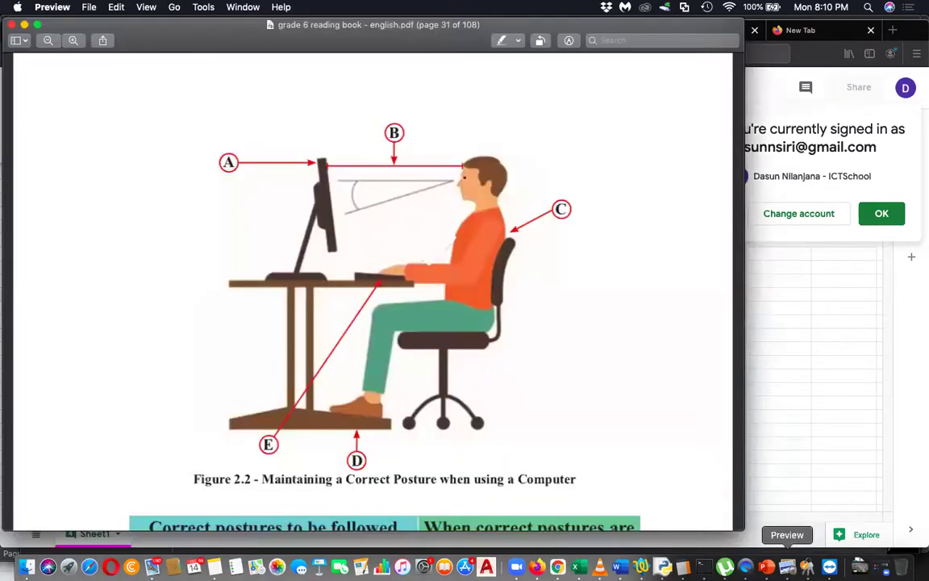
click(11, 25)
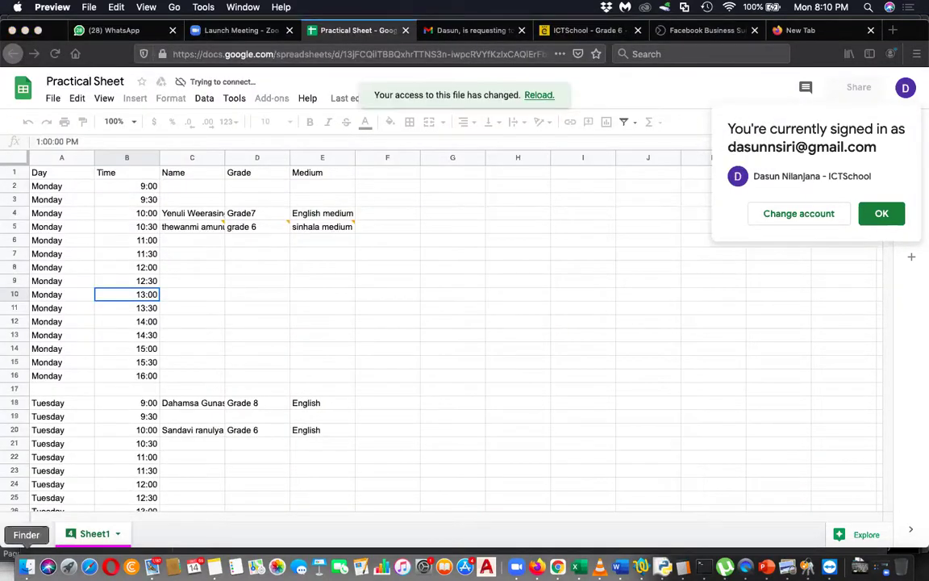
click(29, 564)
click(290, 171)
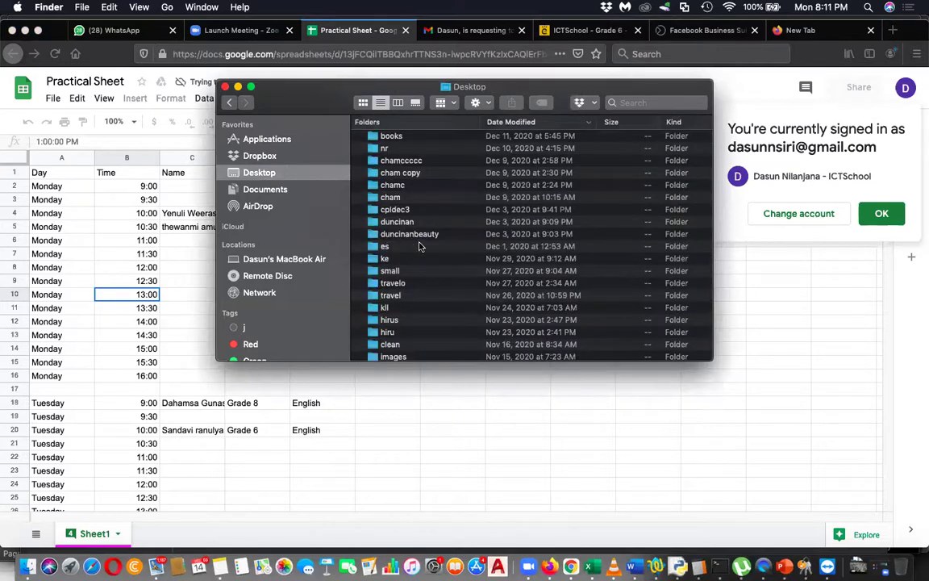
scroll(420, 246, up, 1)
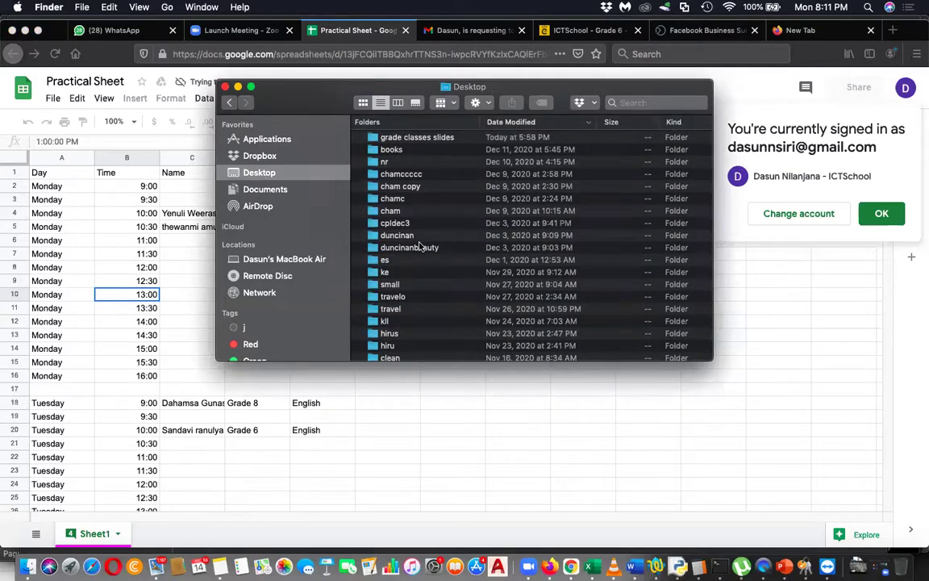
click(394, 210)
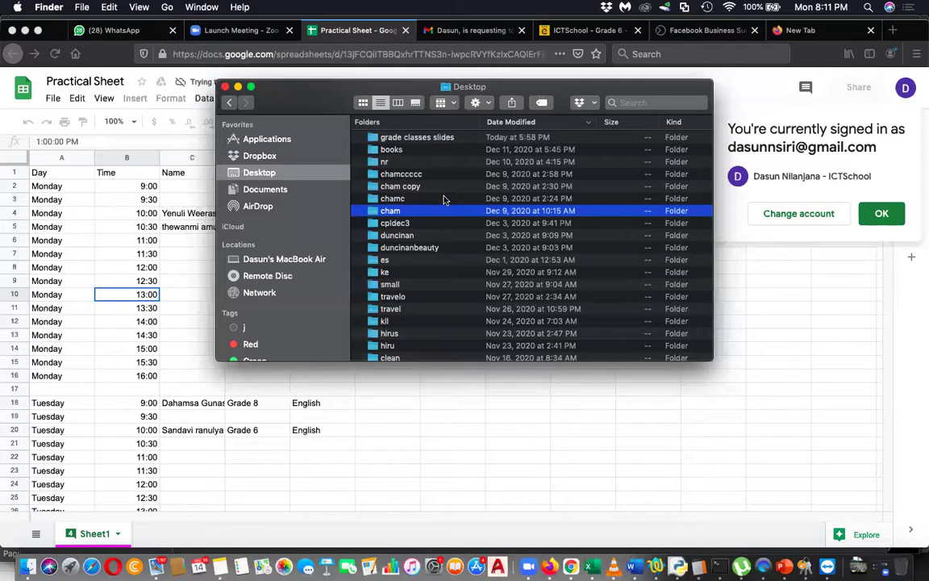
key(b)
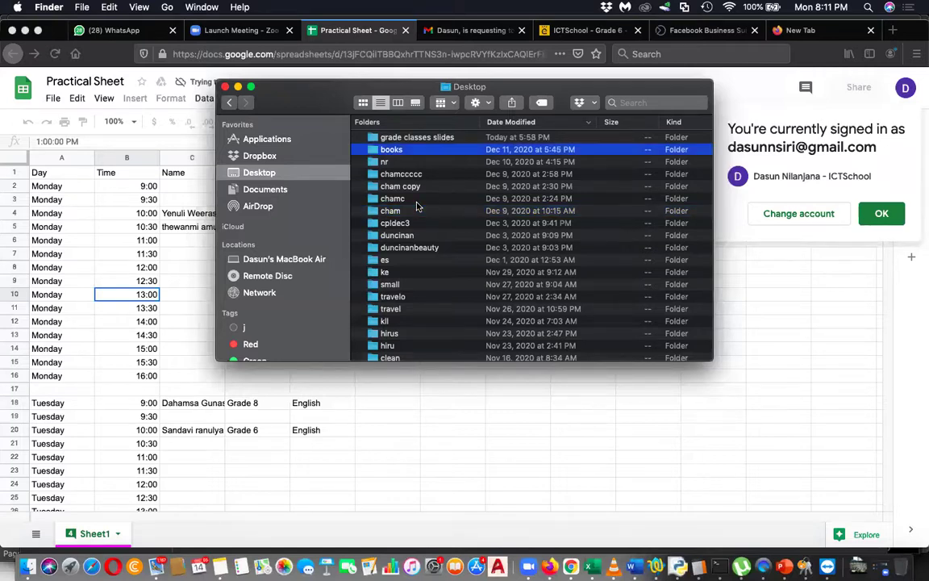
double_click(406, 151)
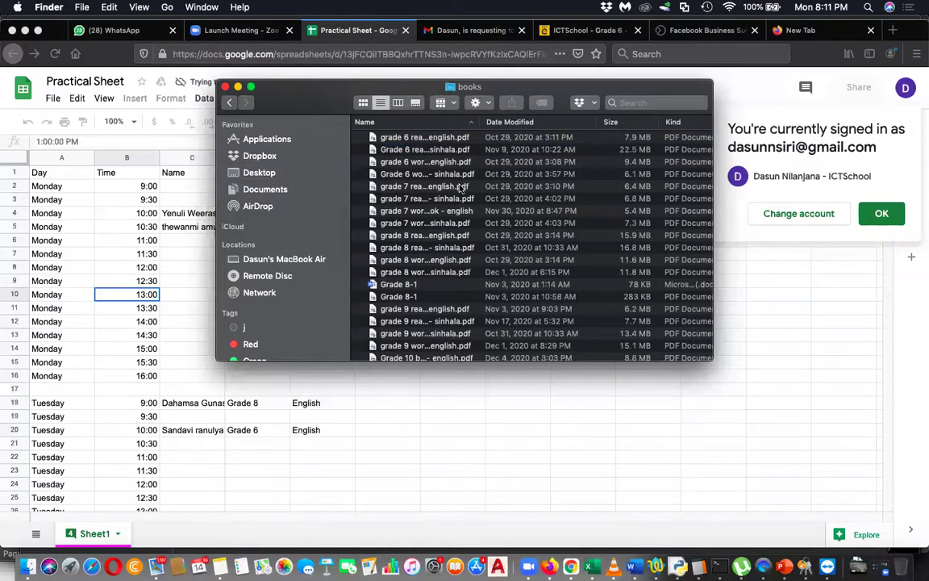
Enlarge the books folder window and open "grade 7 reading book - english.pdf" in a widened Preview window
drag(330, 95, 180, 67)
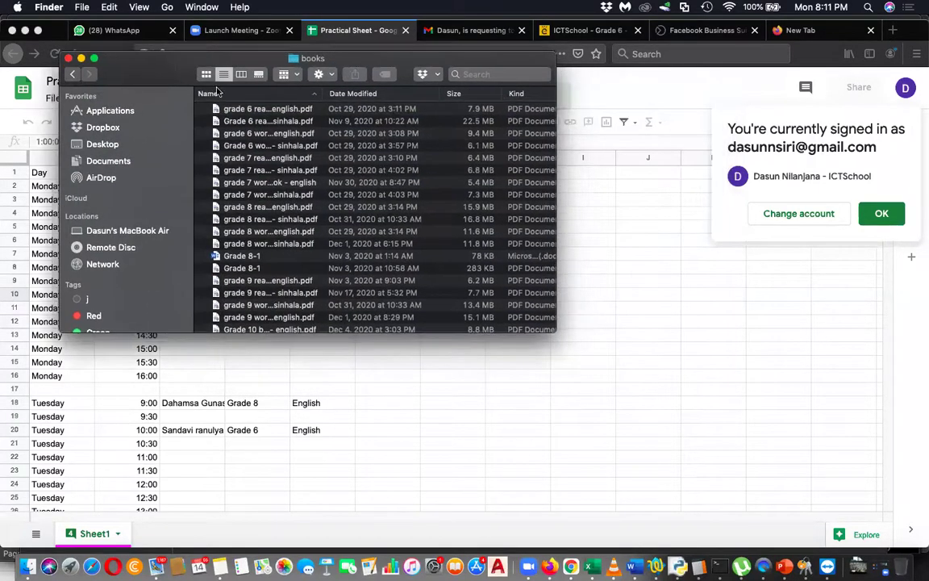
drag(555, 331, 781, 519)
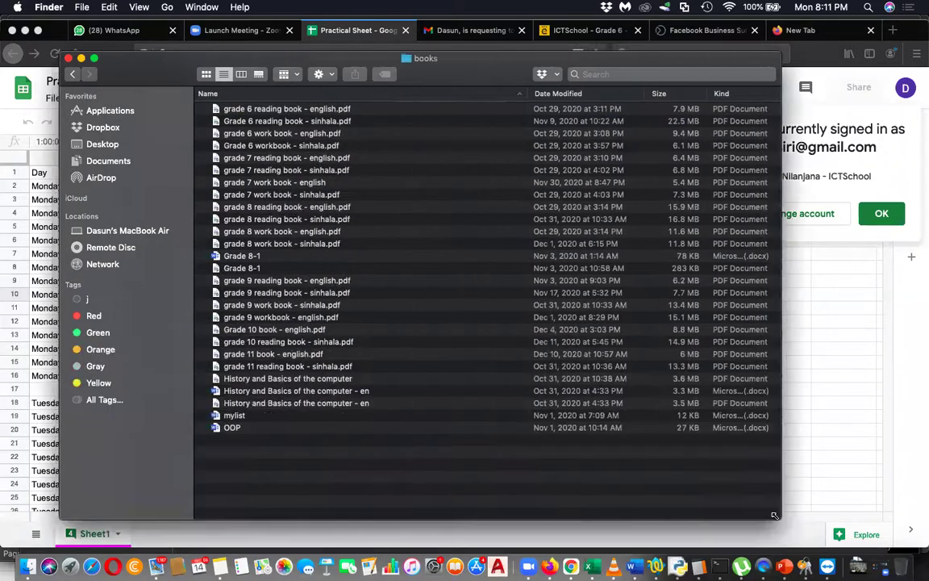
double_click(306, 159)
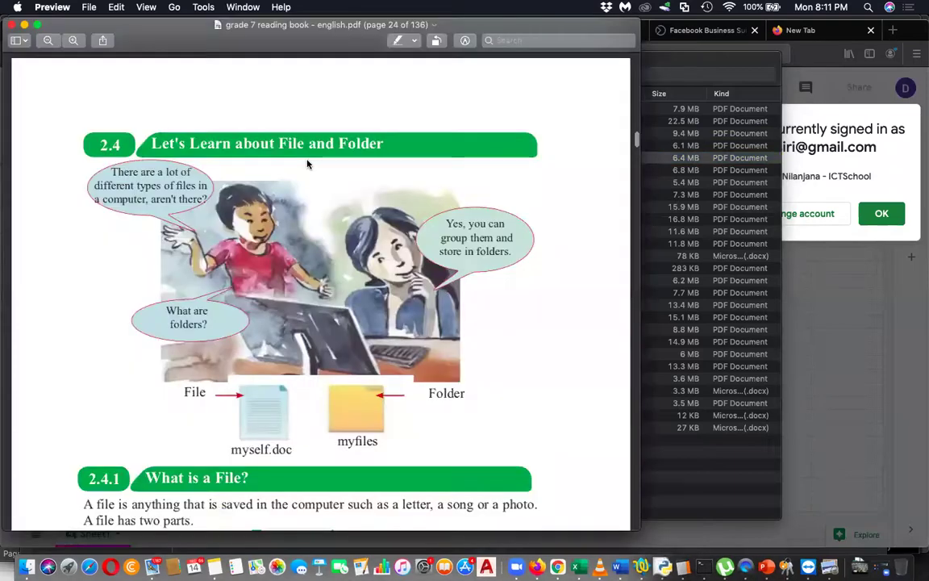
scroll(382, 272, up, 15)
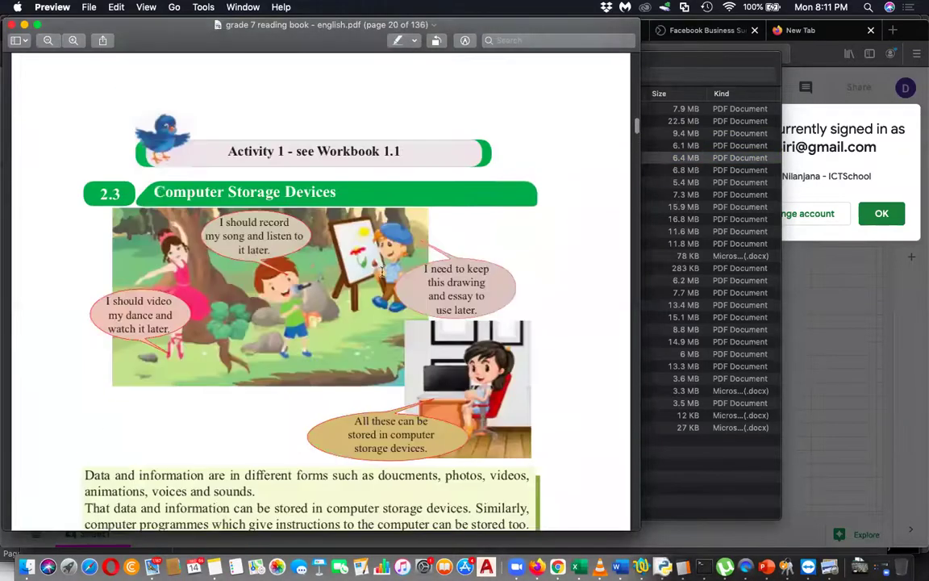
drag(640, 161, 868, 167)
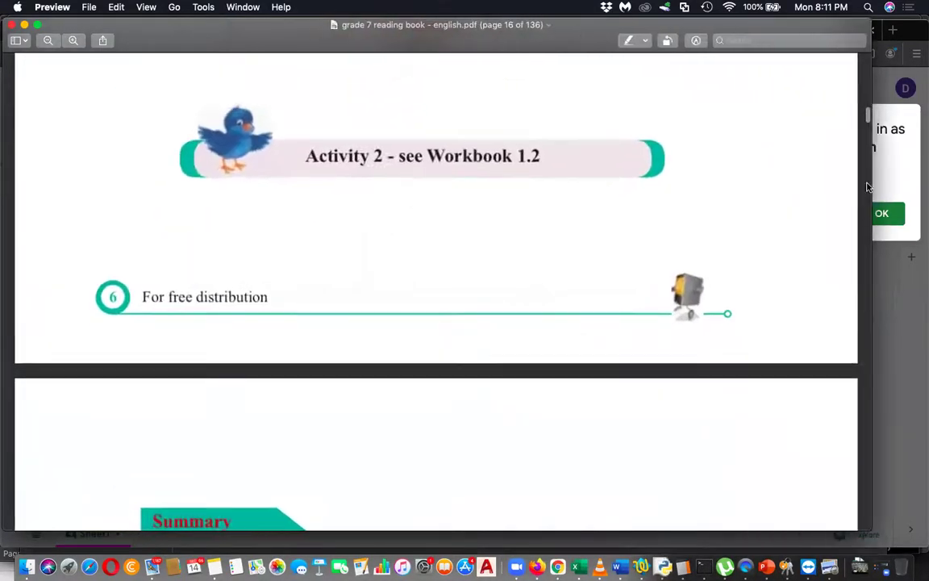
Look through the grade 7 book from its title page and index through the Central Processing Unit chapter to Activity 2
scroll(613, 192, up, 10)
scroll(613, 191, up, 20)
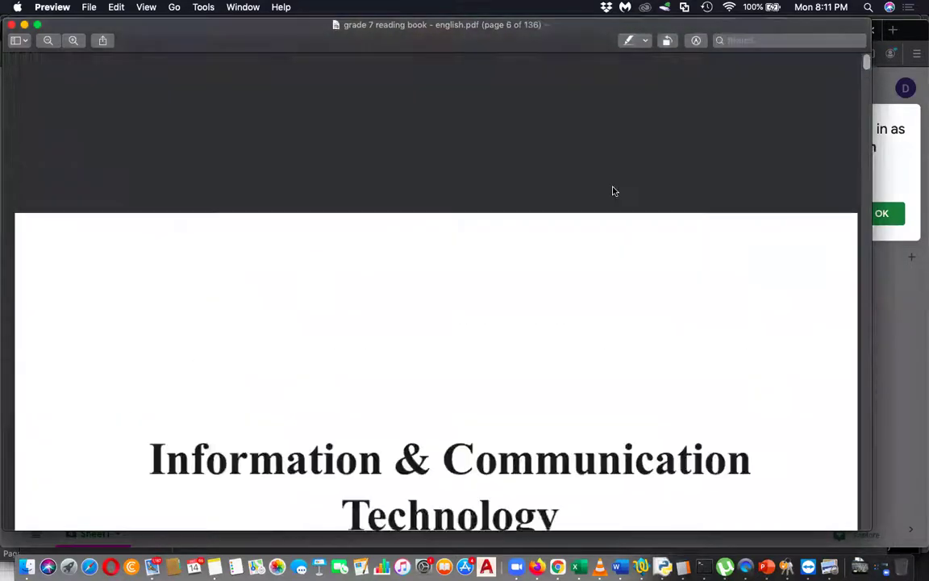
scroll(613, 191, down, 10)
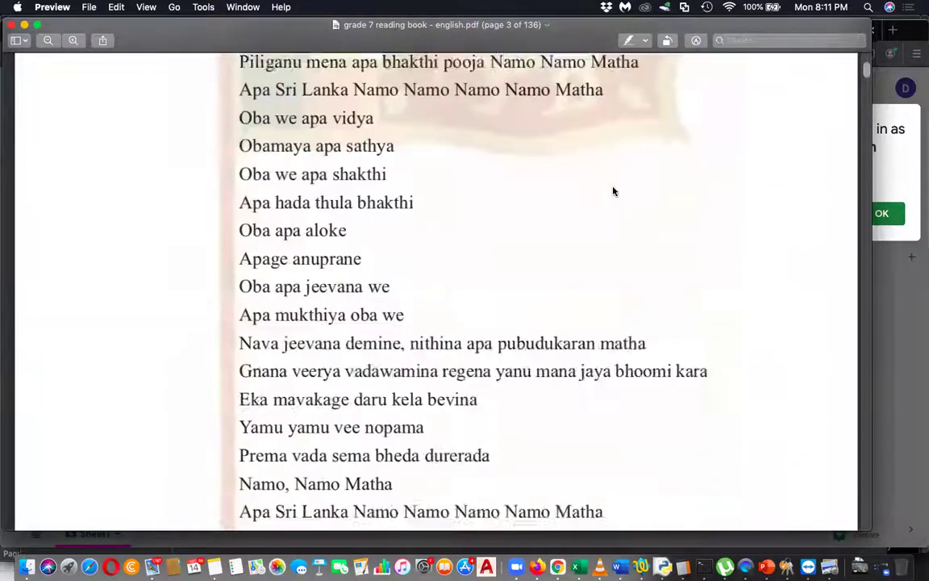
scroll(613, 191, down, 15)
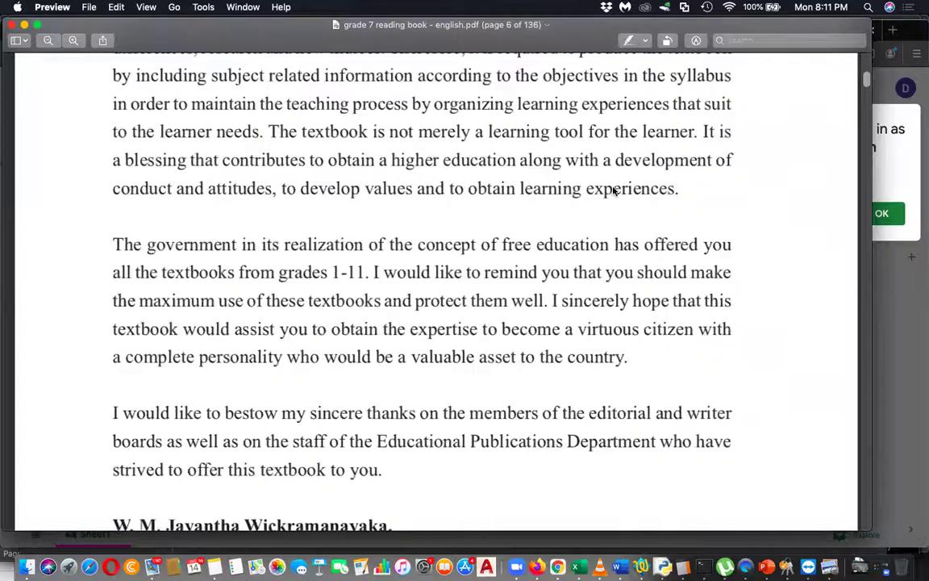
scroll(613, 191, down, 15)
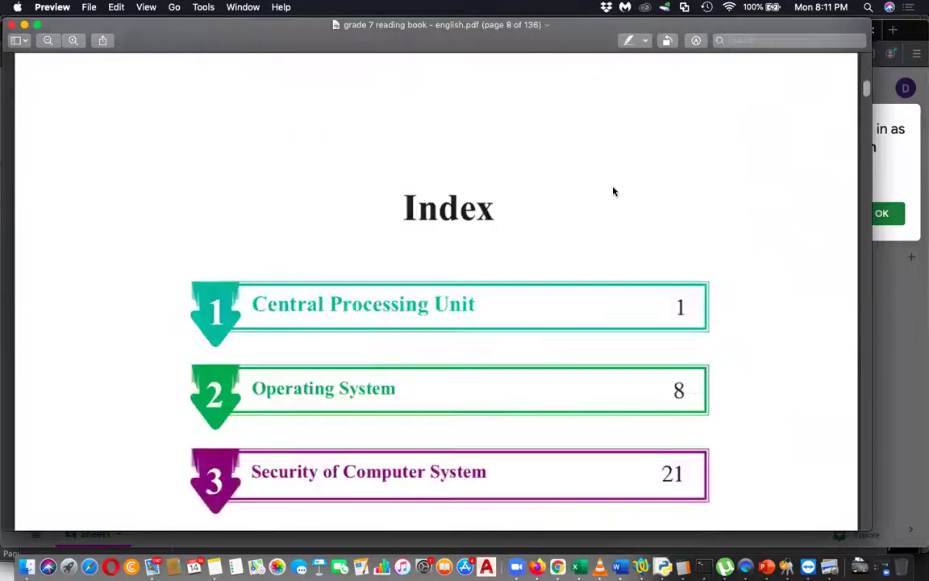
scroll(613, 192, down, 15)
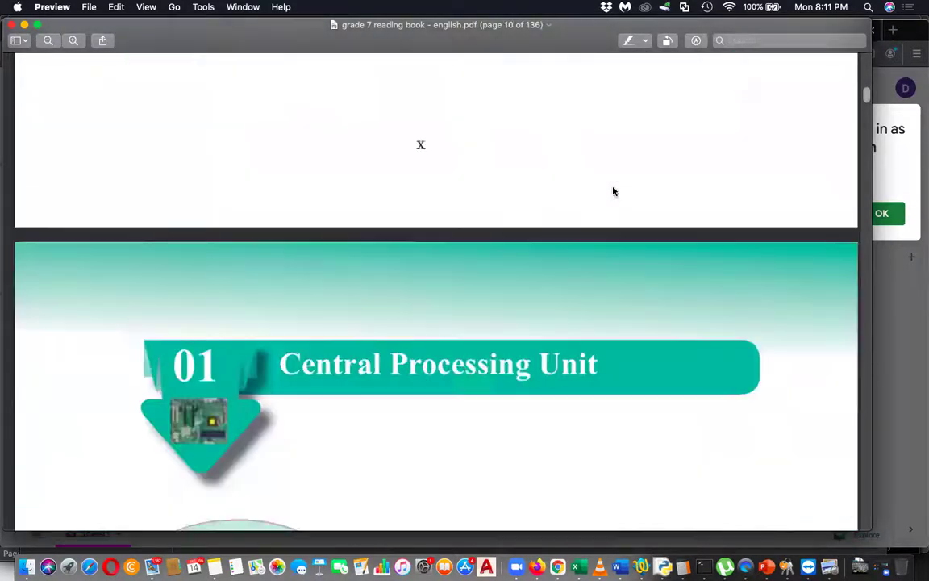
scroll(613, 191, up, 4)
scroll(613, 191, down, 15)
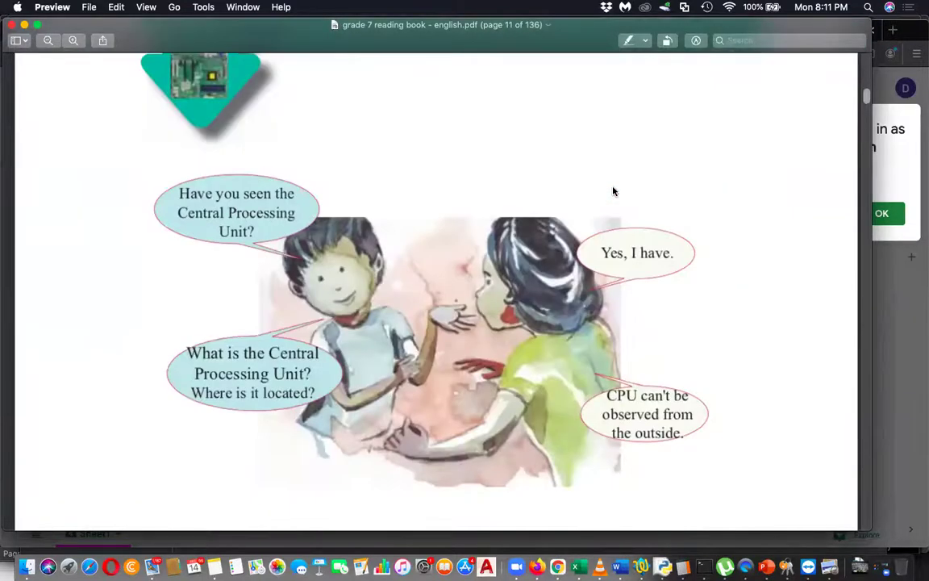
scroll(613, 192, down, 10)
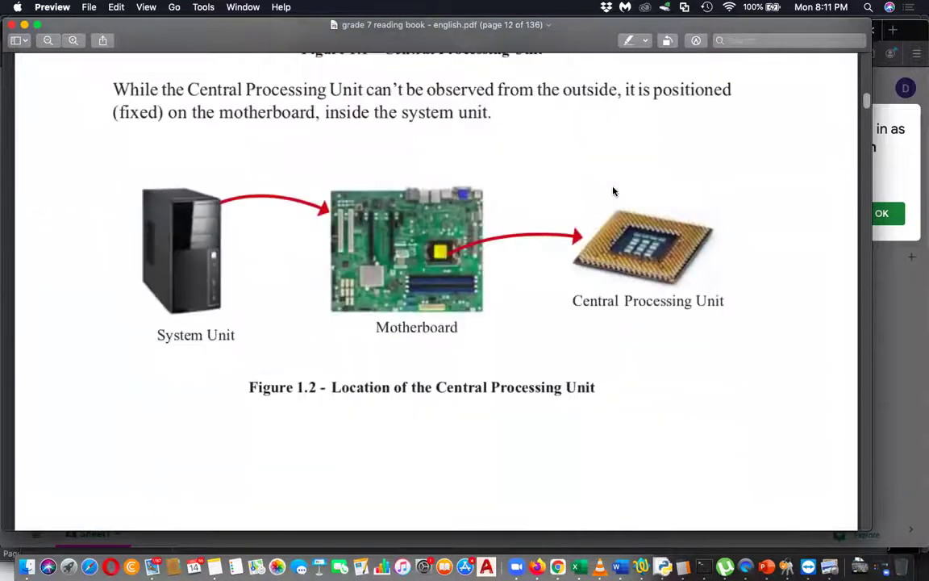
scroll(613, 191, down, 2)
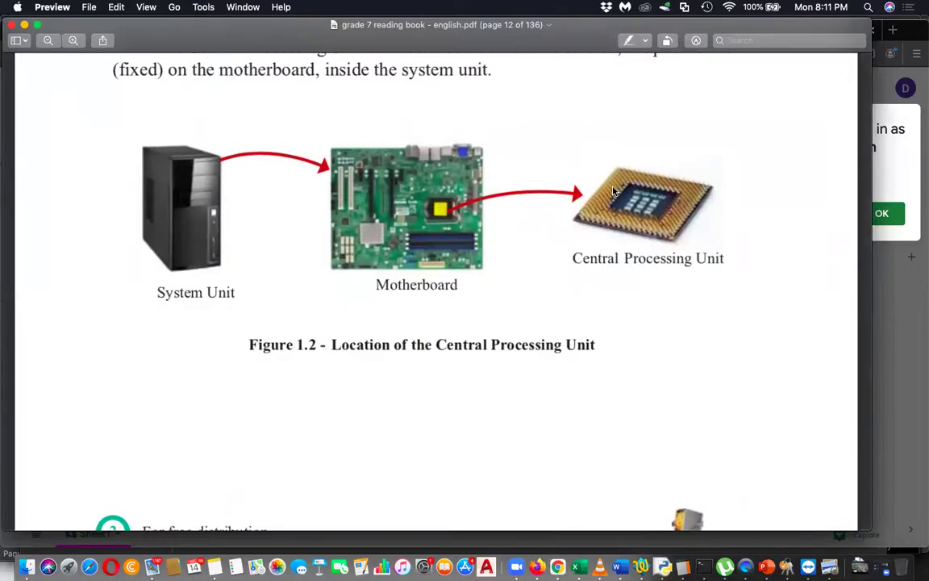
scroll(613, 191, down, 10)
scroll(613, 190, down, 20)
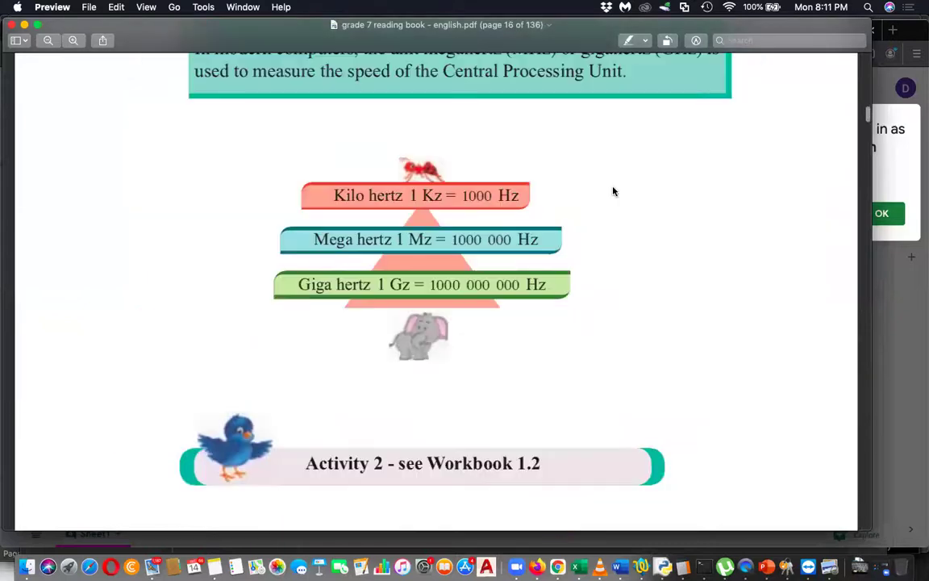